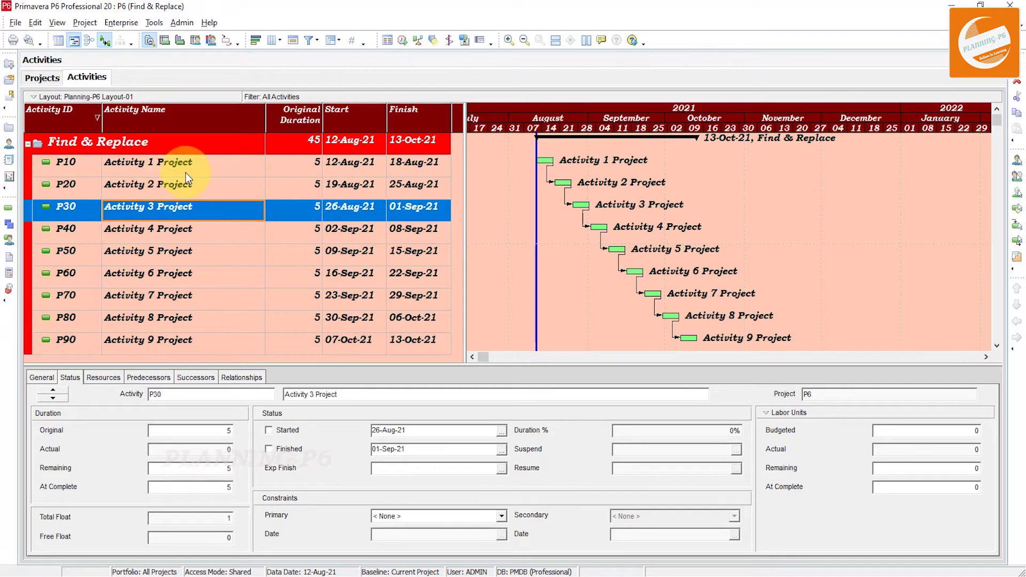
click(224, 170)
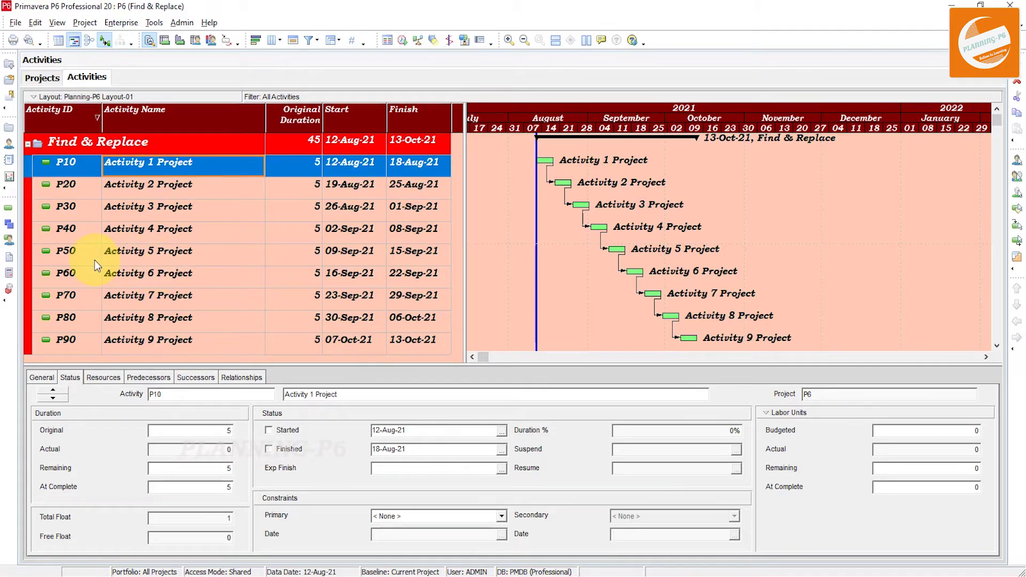
click(40, 26)
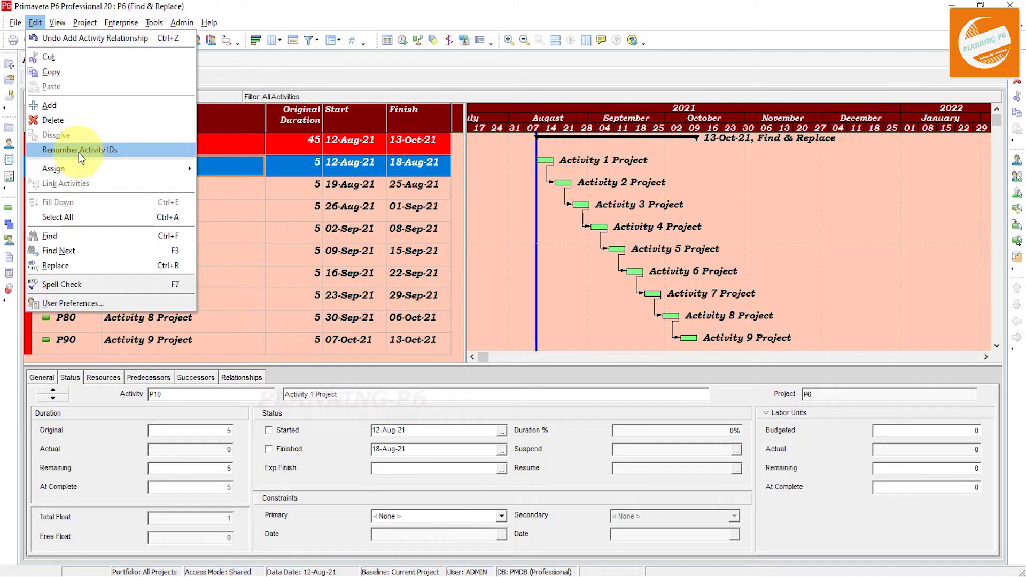
mouse_move(73, 166)
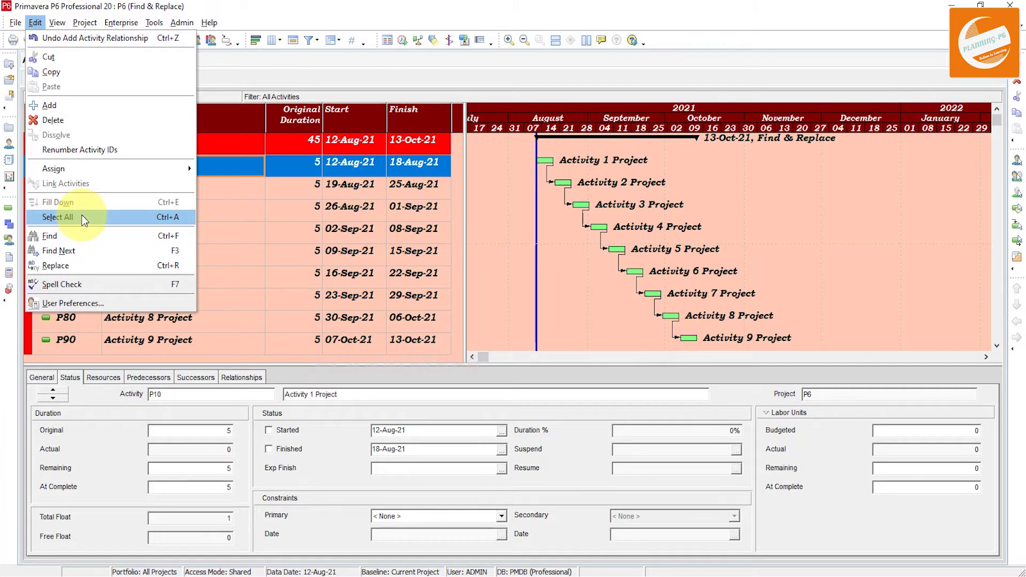
click(208, 256)
click(207, 256)
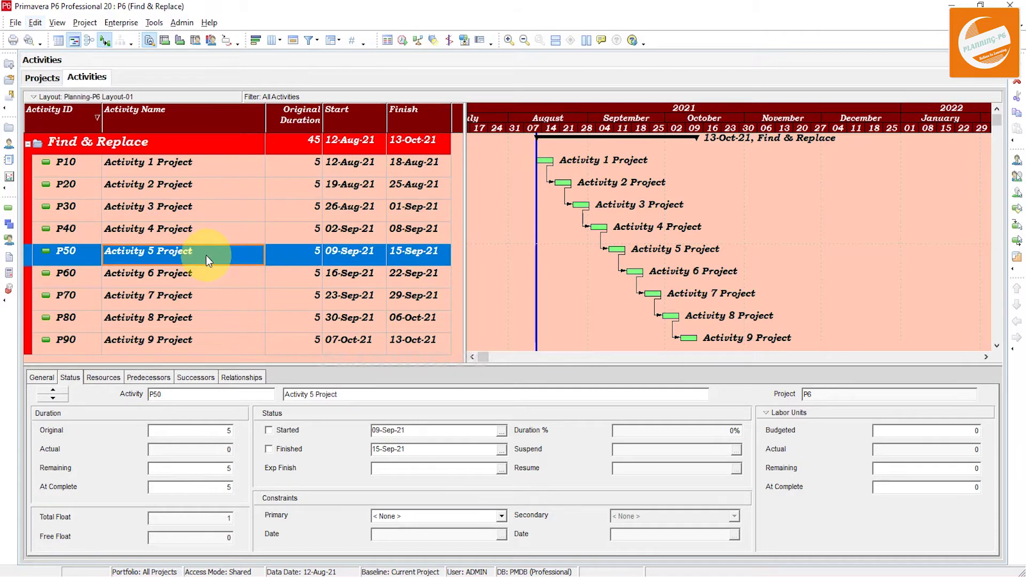
Step: Search downward in the Activity Name column for 9, starting from Activity 3 Project
click(205, 216)
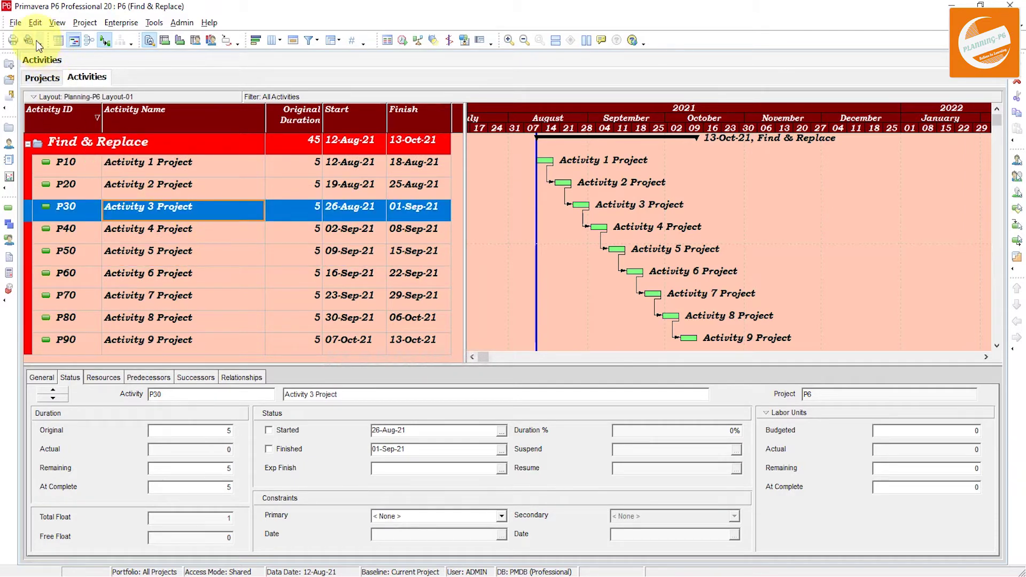
click(36, 24)
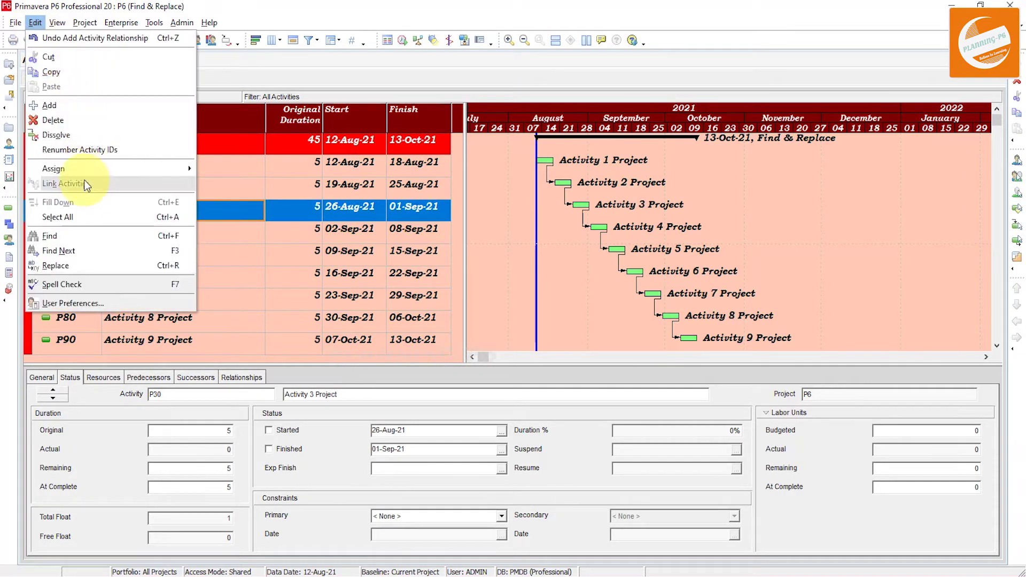
click(83, 238)
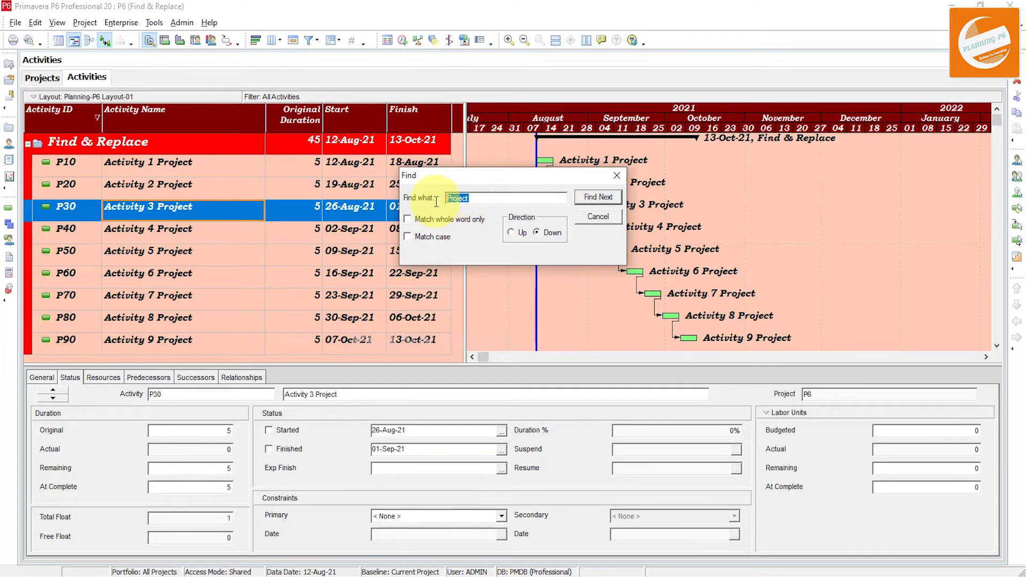
text(9)
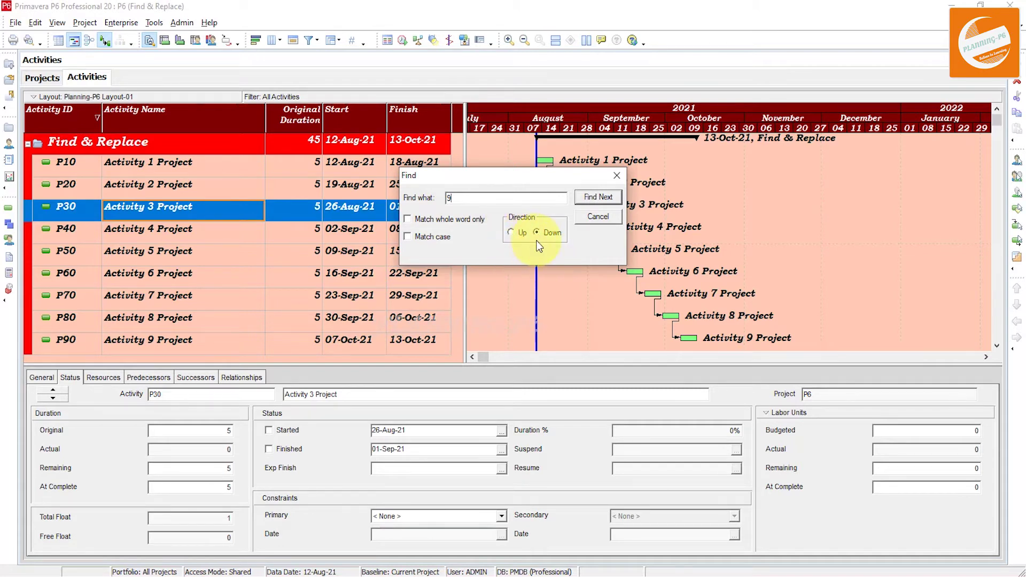
click(587, 198)
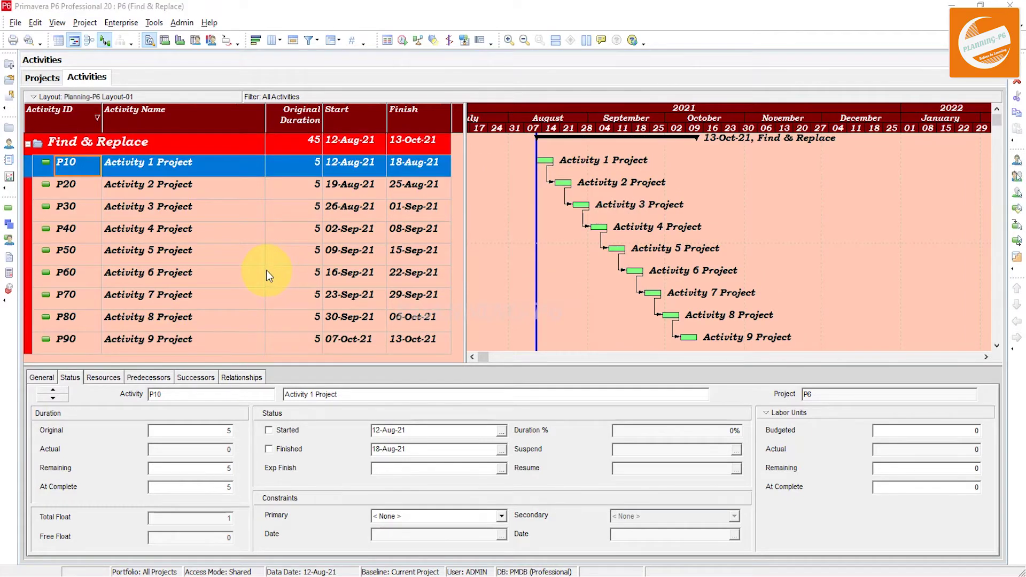
Step: Search downward in the Activity ID column for 30, and again from activity P10 for 80
key(ctrl+f)
click(598, 197)
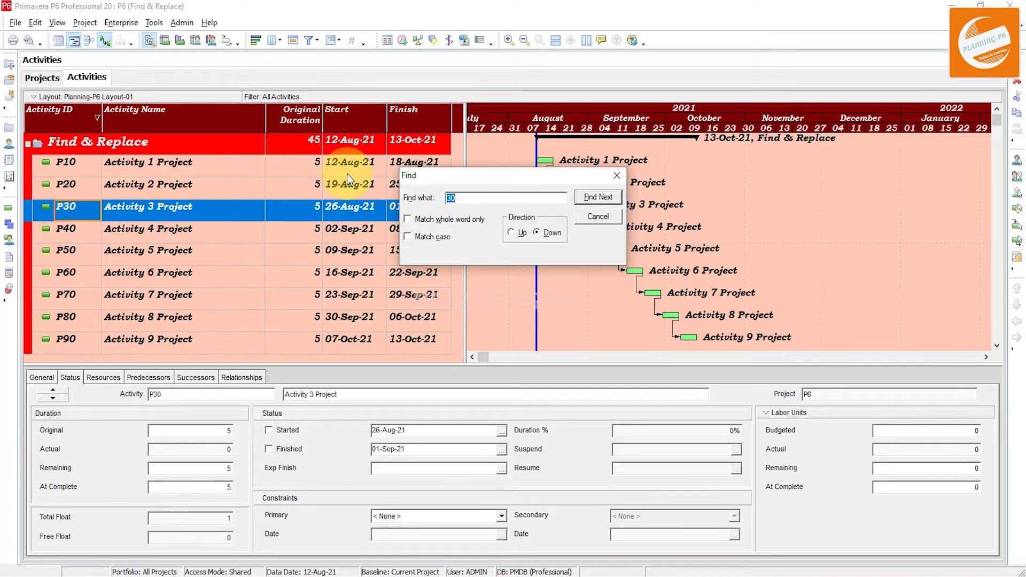
click(72, 164)
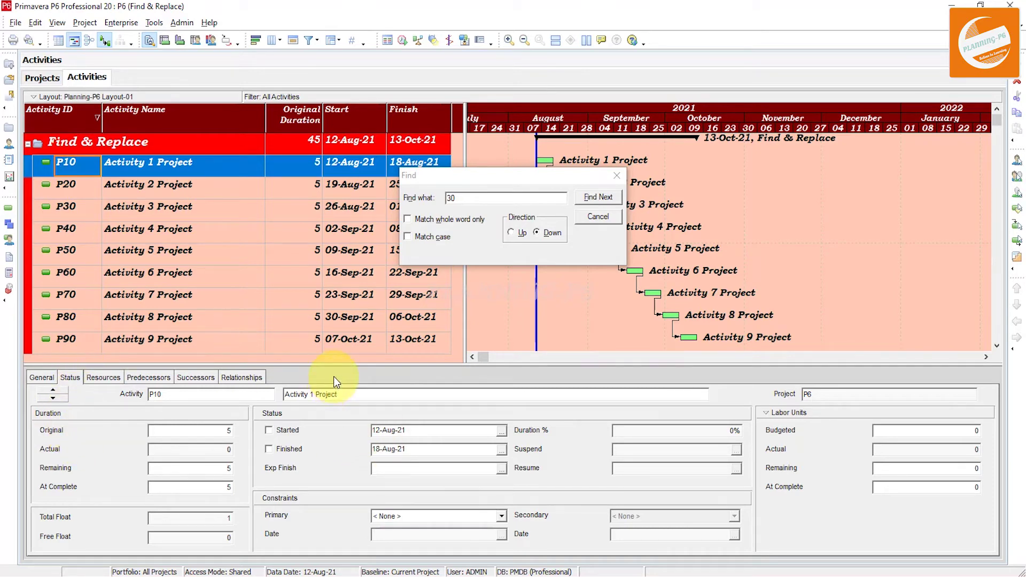
key(ctrl+f)
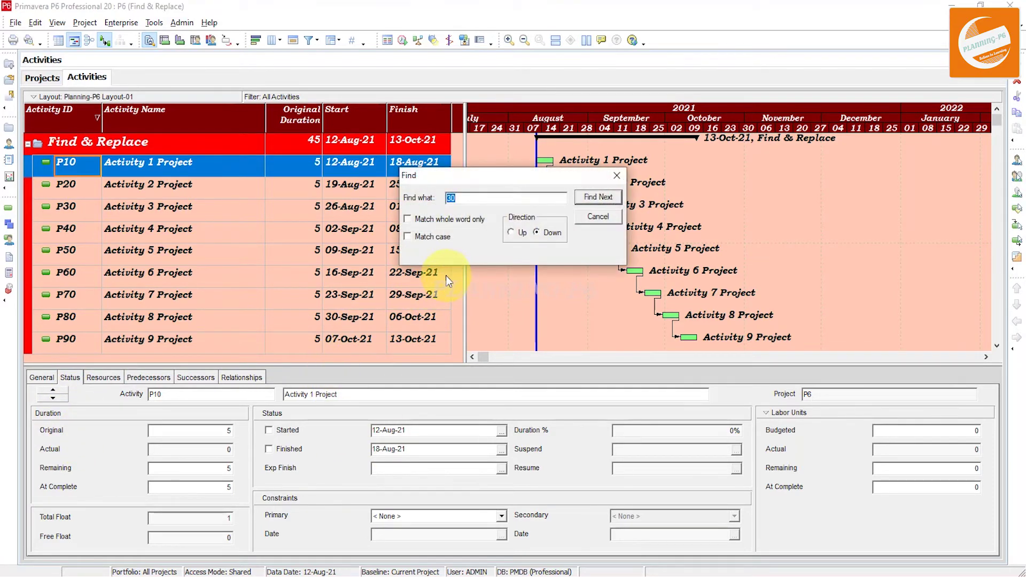
text(80)
click(598, 199)
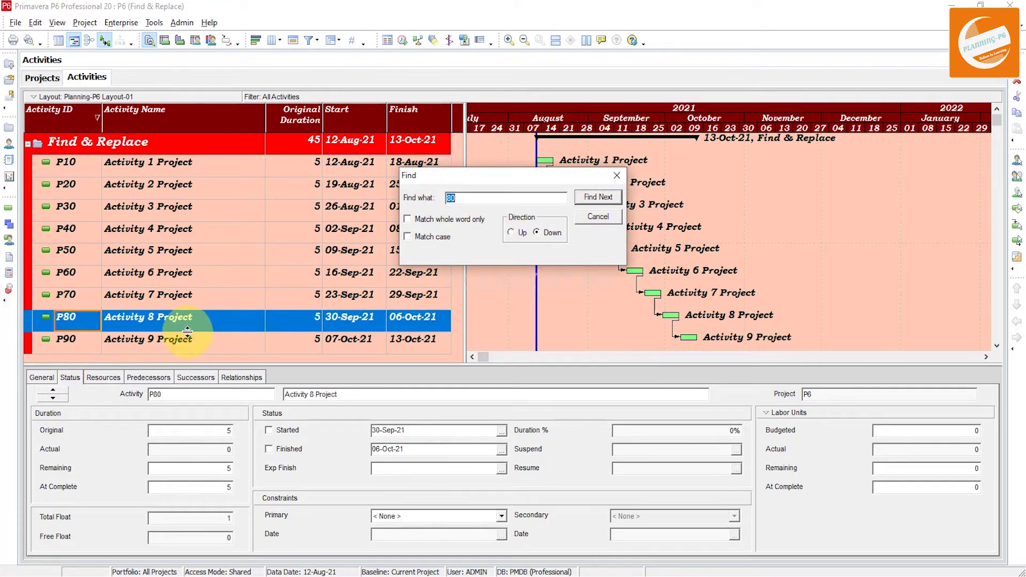
Step: Search downward in the Activity Name column for 7, starting from Activity 1 Project
click(188, 165)
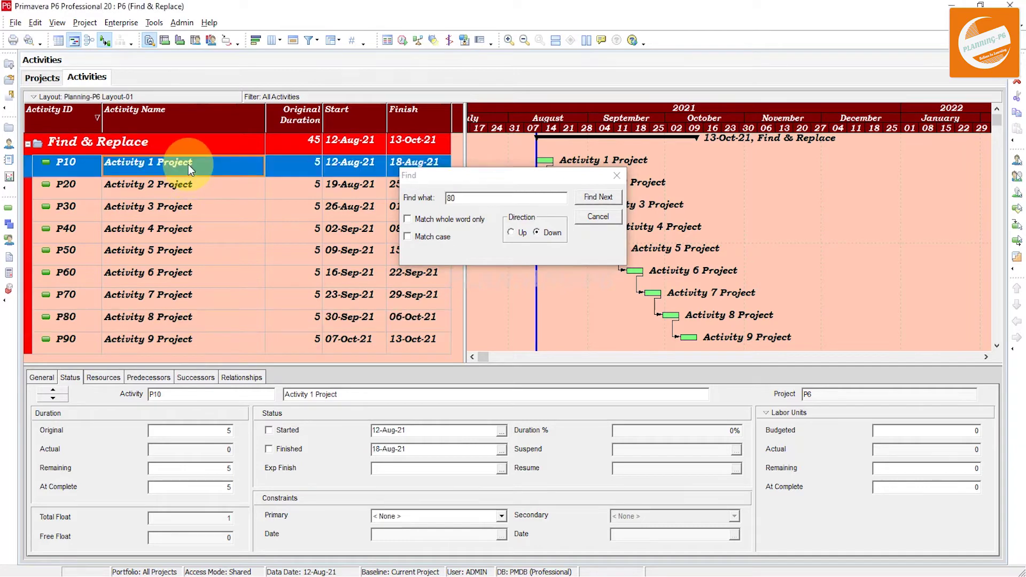
click(445, 203)
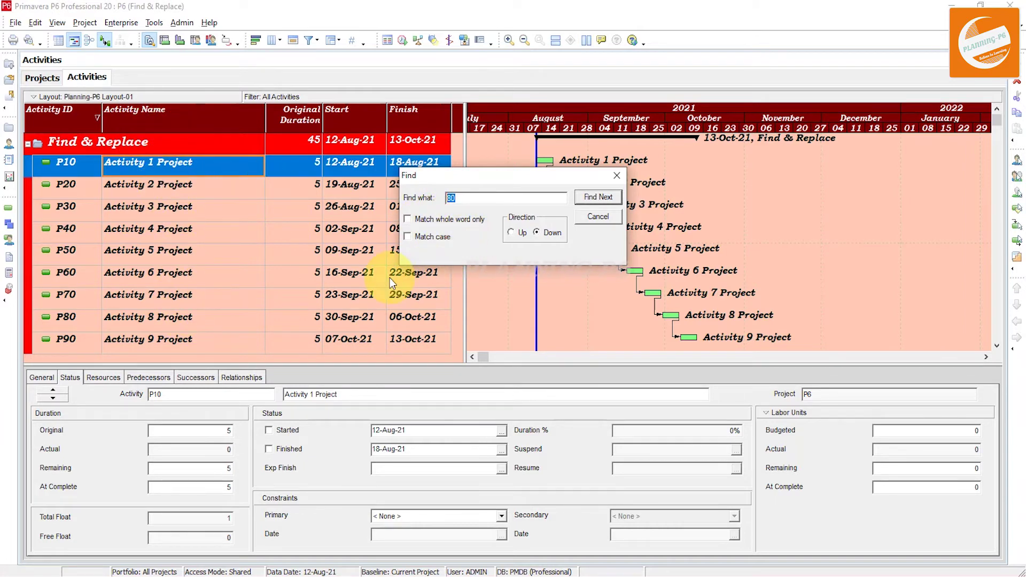
text(7)
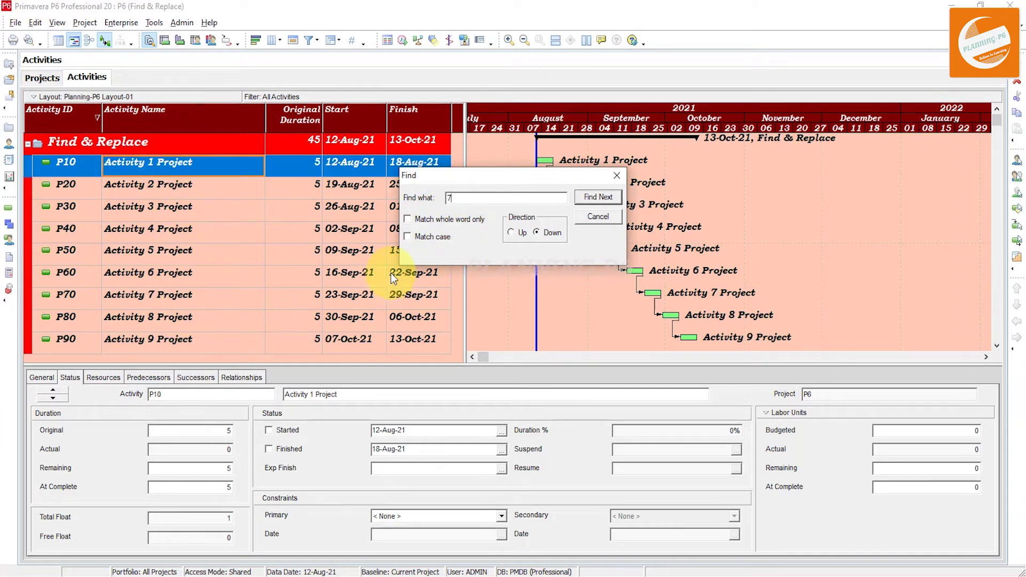
click(593, 199)
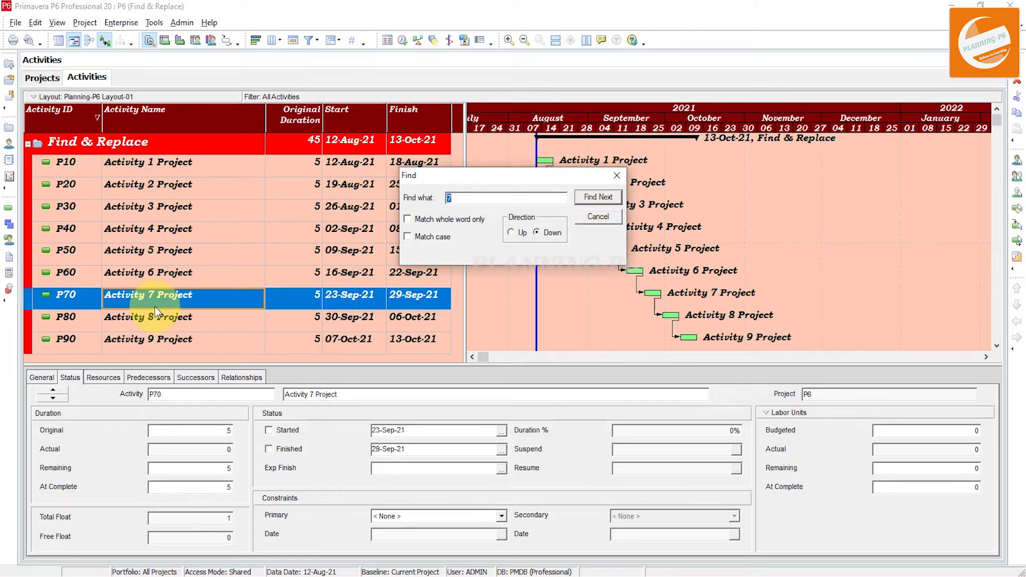
Step: Search downward in the Start column for 26-Aug, starting from the Find & Replace project row
click(299, 166)
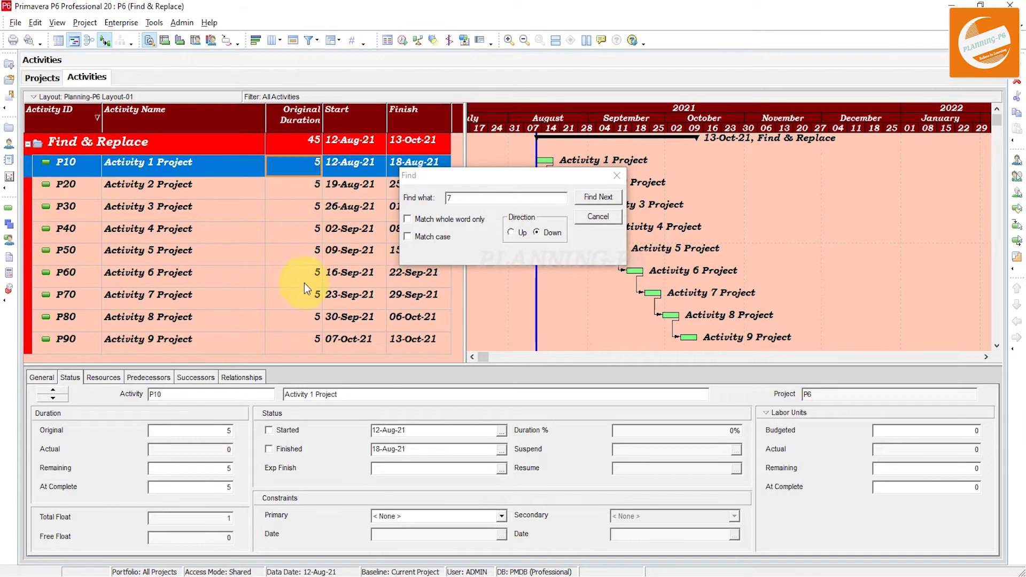
click(471, 194)
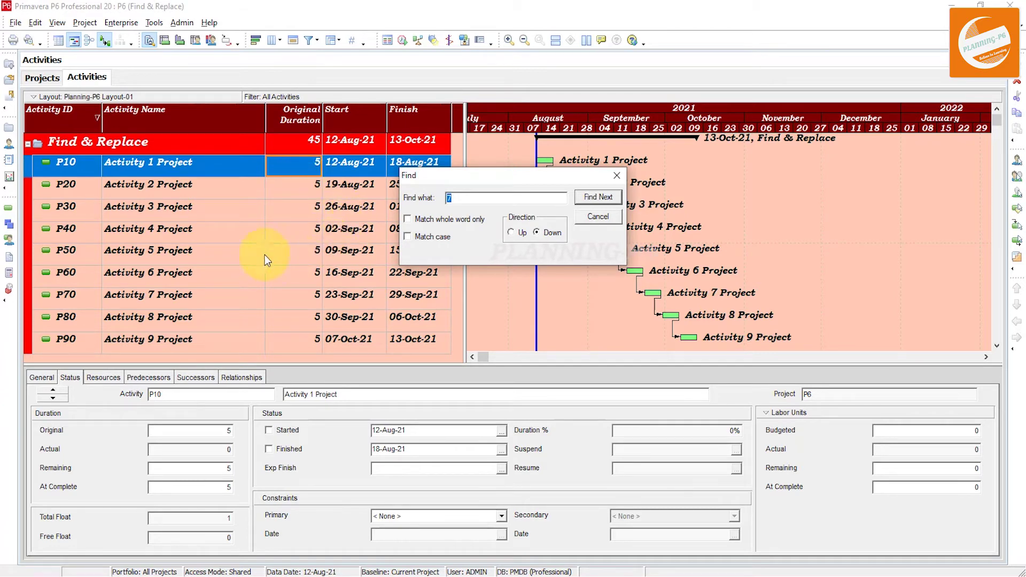
click(358, 147)
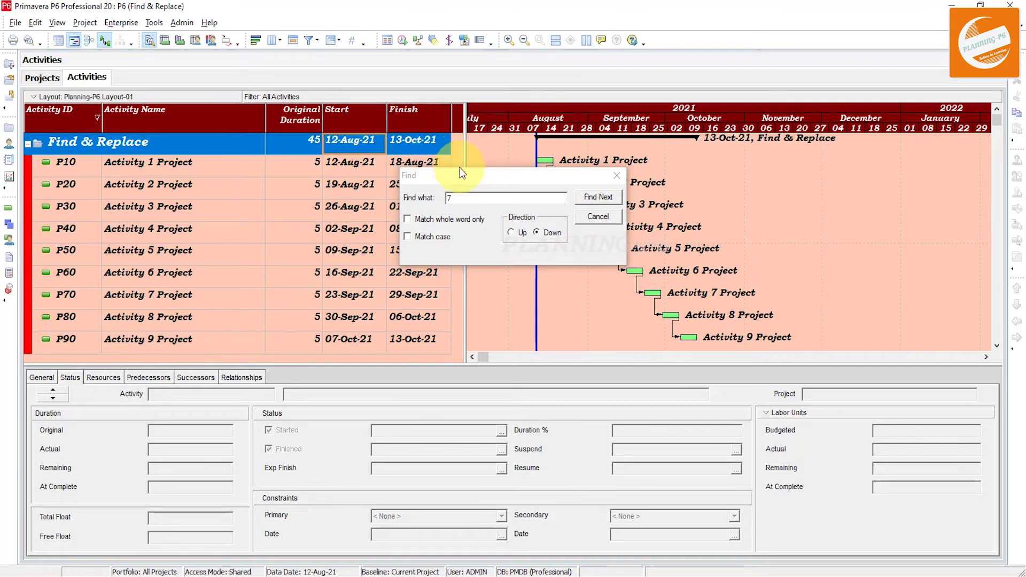
click(411, 199)
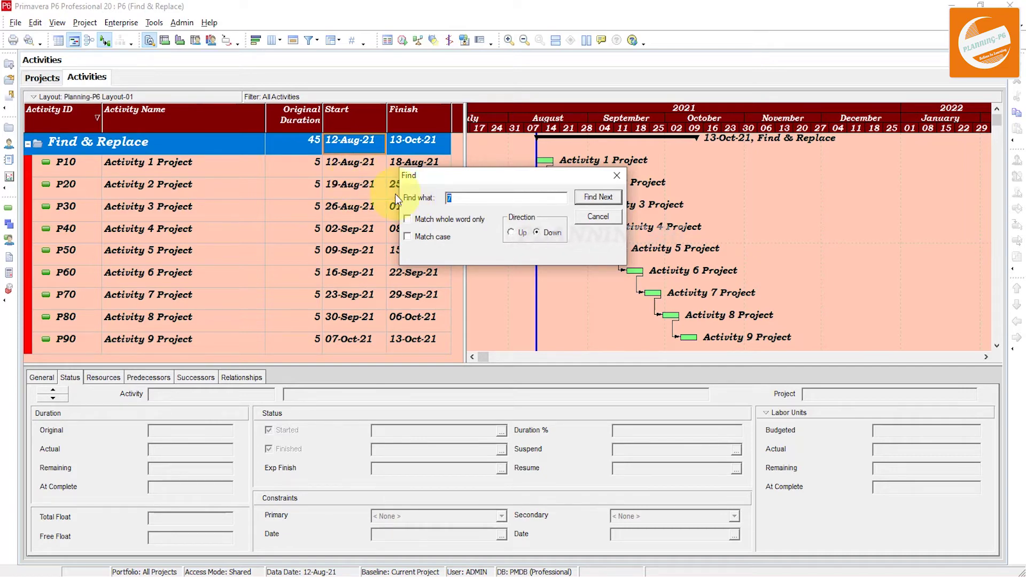
text(26-Aug)
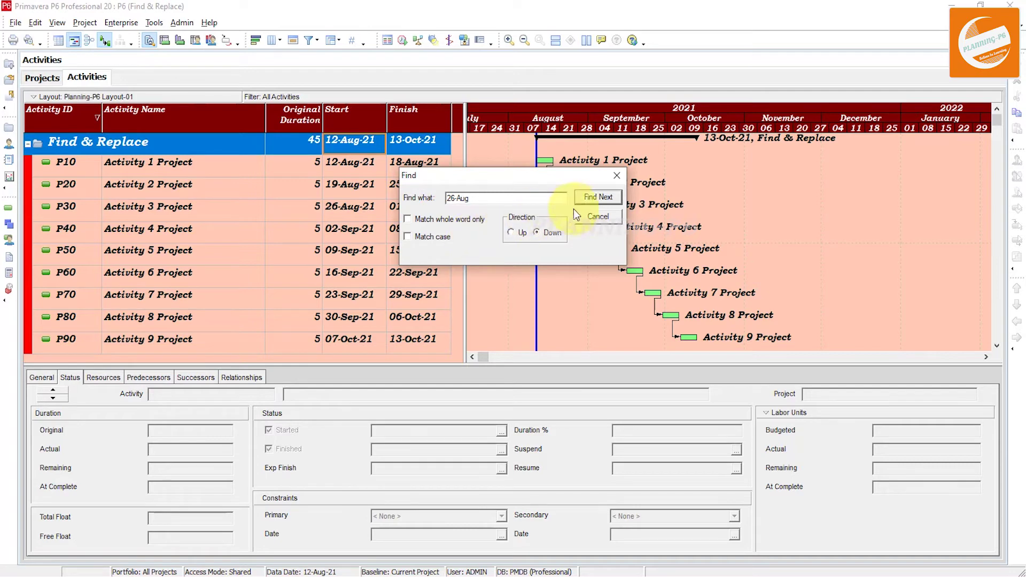
click(597, 196)
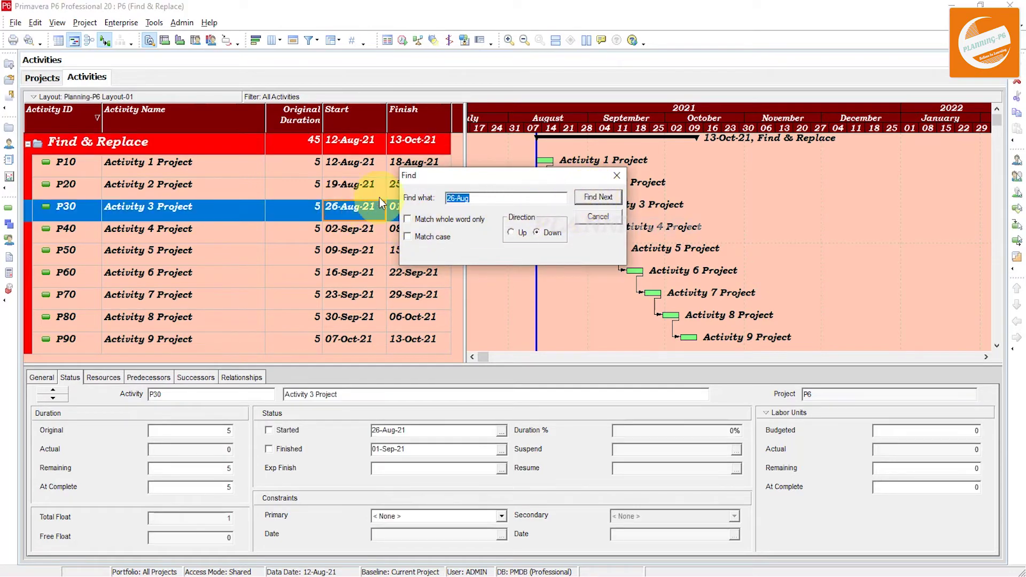
Step: Search the Start column for 02-Sep and close the Find dialog
drag(456, 182, 503, 197)
click(546, 198)
text(02-)
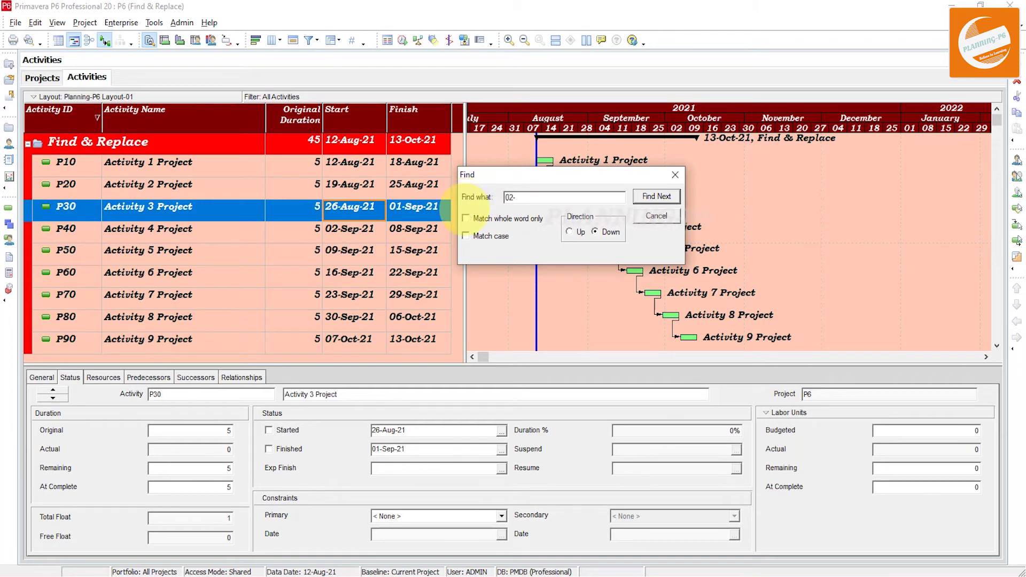
text(Sep)
key(Return)
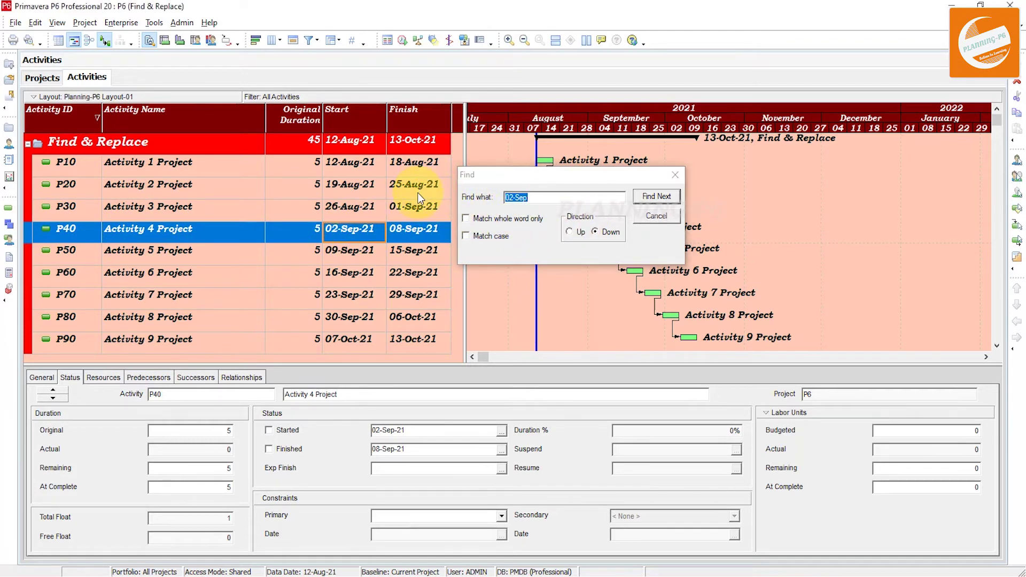
click(402, 193)
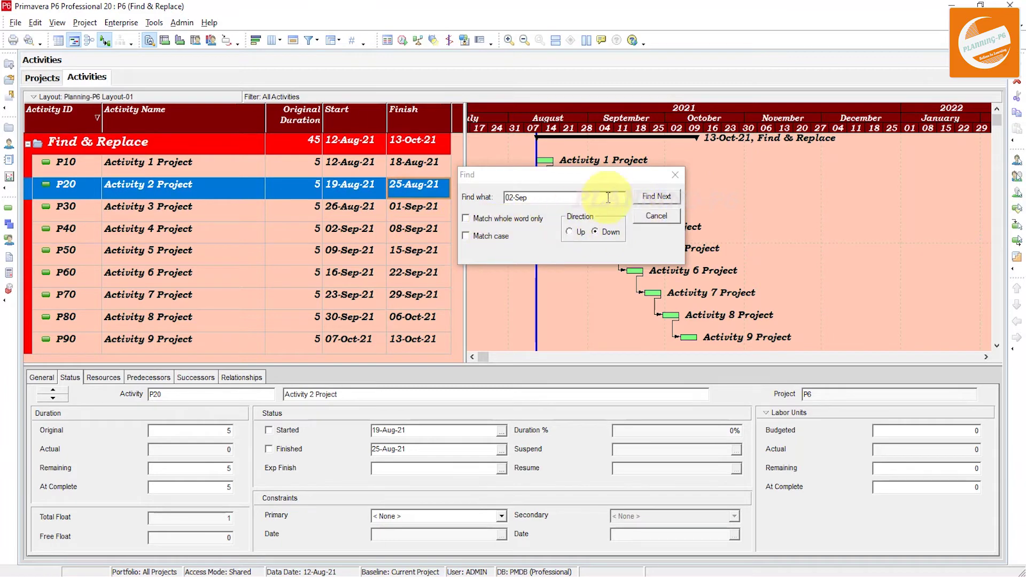
click(674, 175)
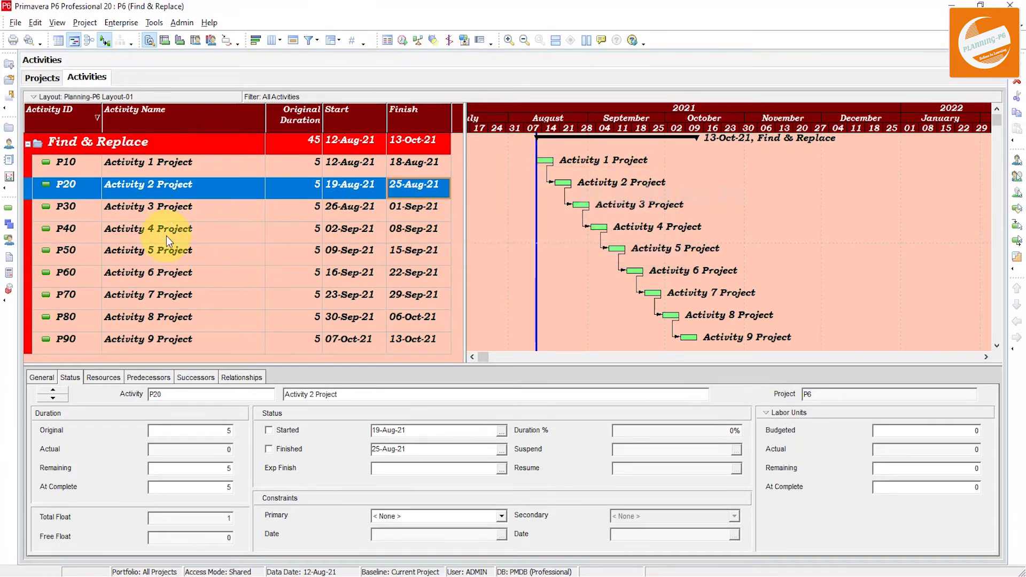
Step: Replace the ID P40 with P45 in the Activity ID column, starting from activity P10
click(351, 172)
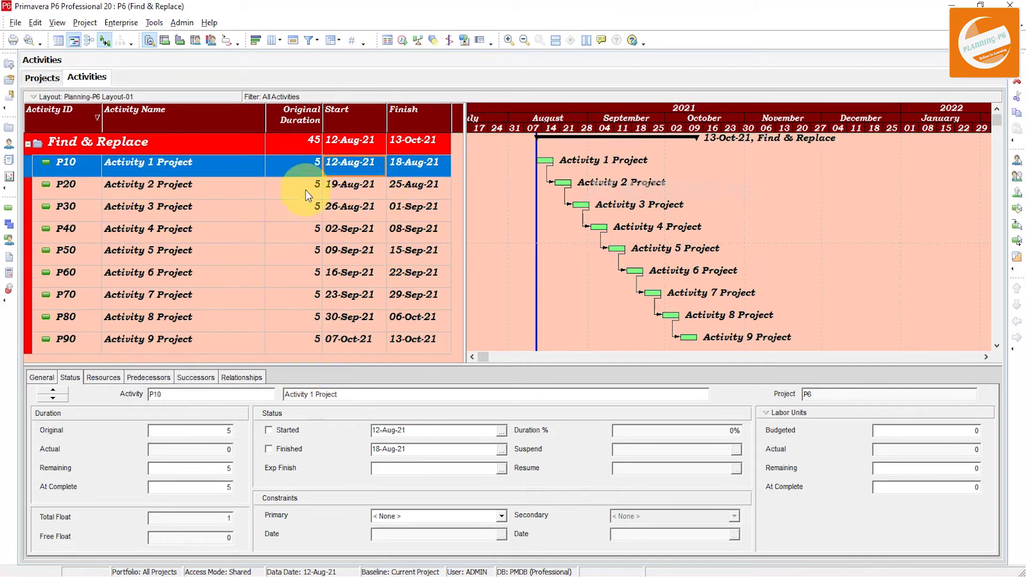
click(288, 163)
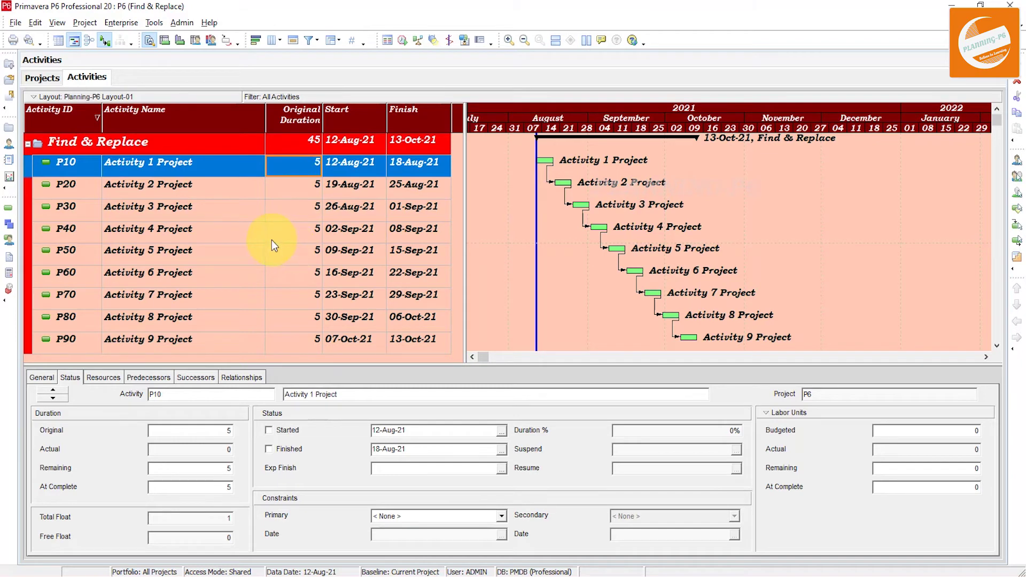
click(76, 172)
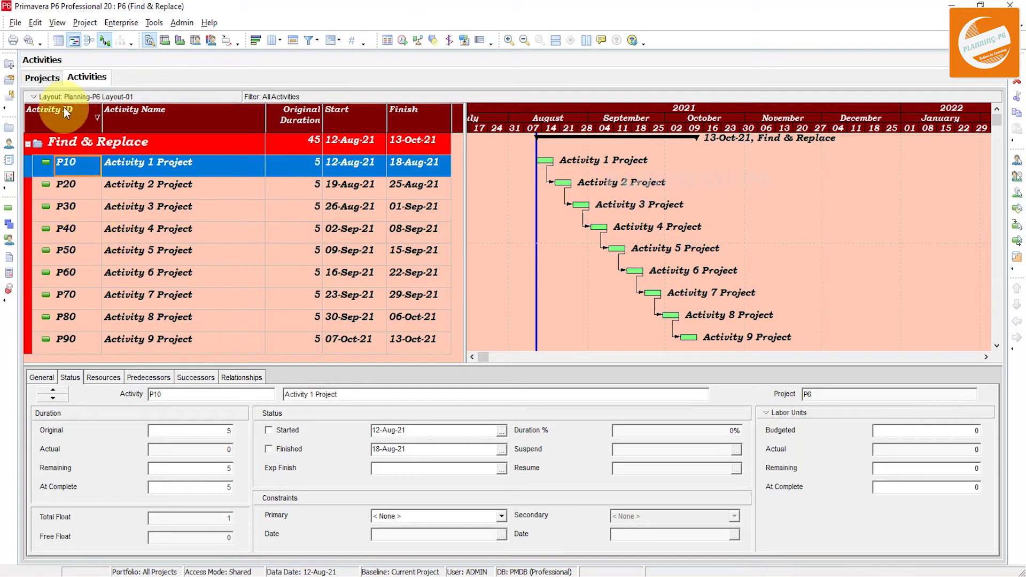
click(35, 23)
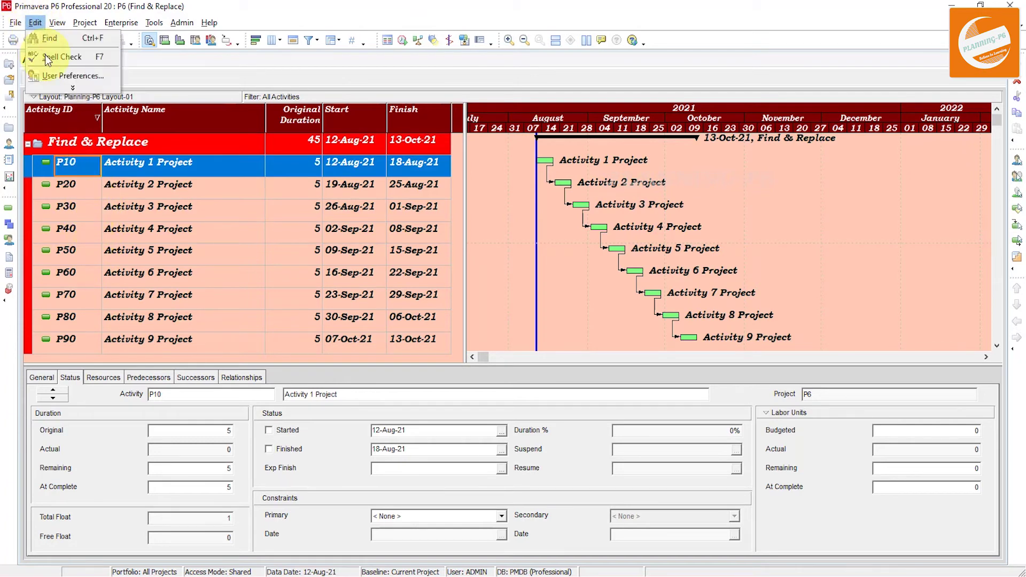
click(73, 87)
click(56, 265)
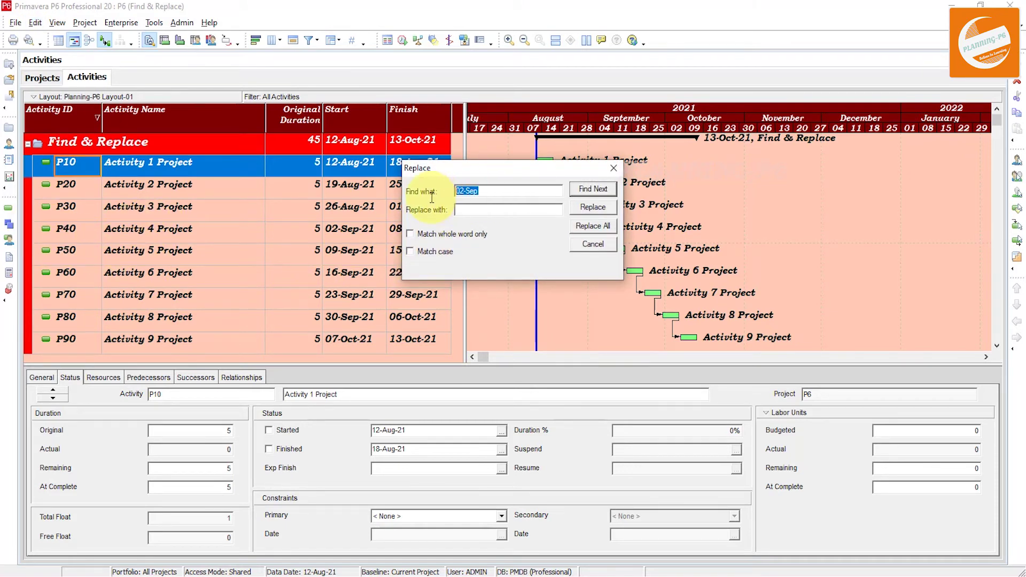
text(P40)
click(476, 211)
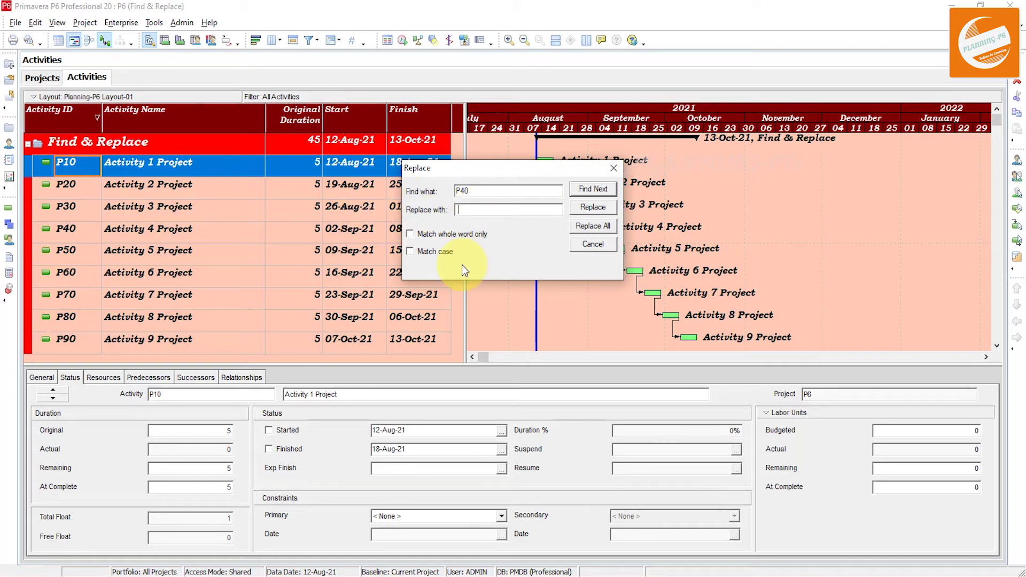
text(P45)
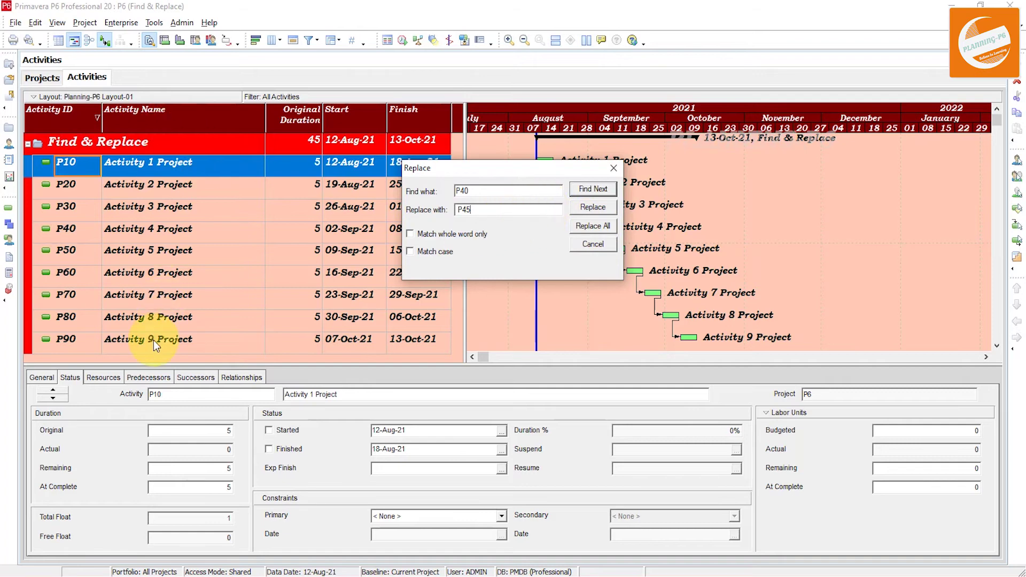
click(591, 211)
click(590, 212)
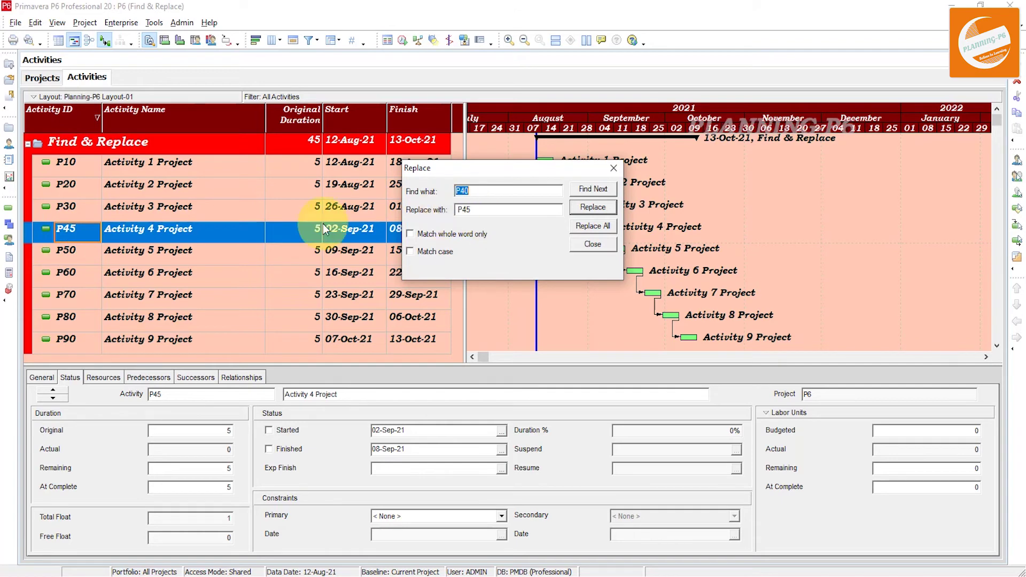
Step: Close the open Replace dialog and replace all occurrences of Project in the Activity Name column with nothing, starting from activity P10
click(613, 167)
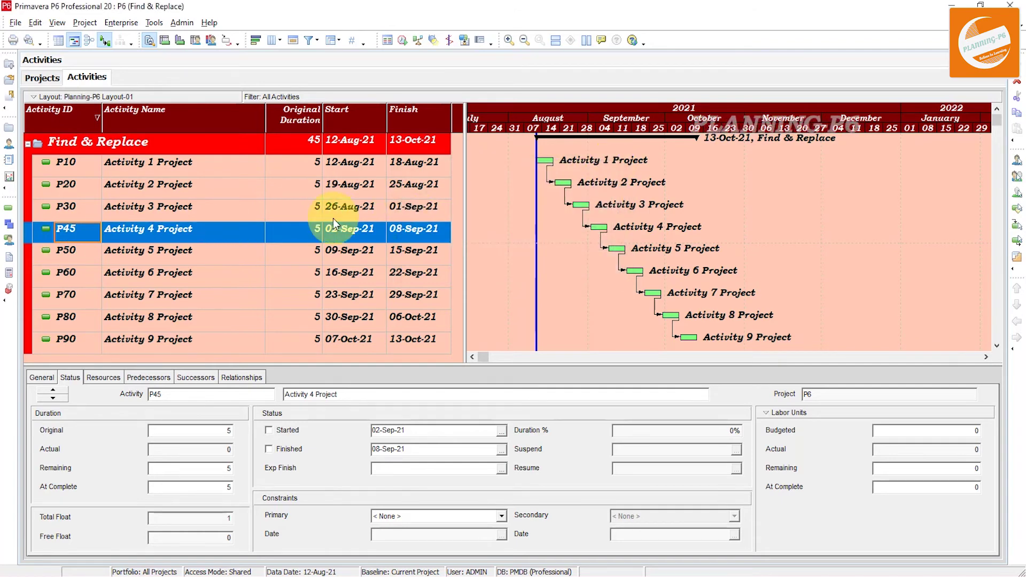
click(369, 257)
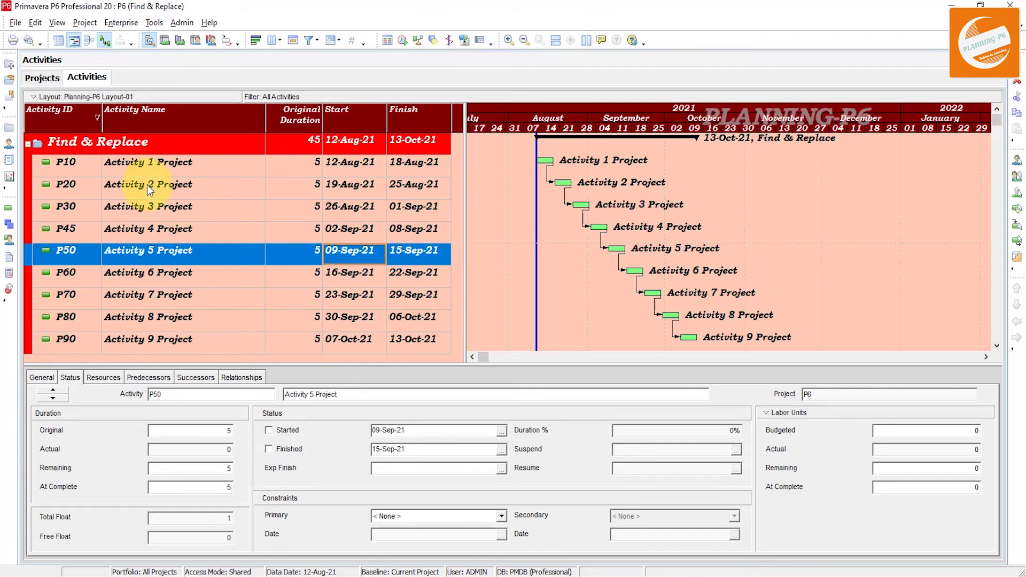
click(172, 169)
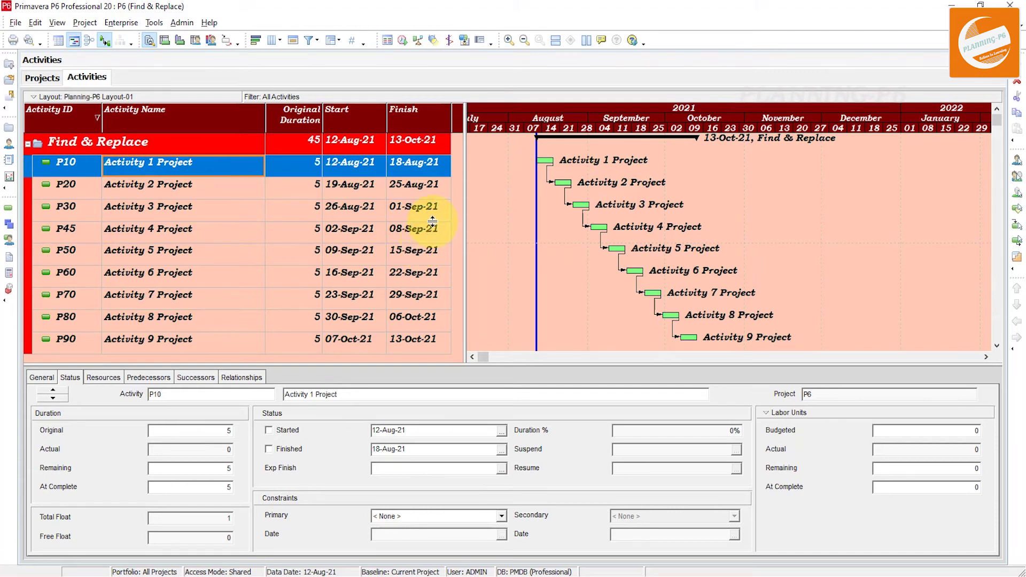
key(ctrl+h)
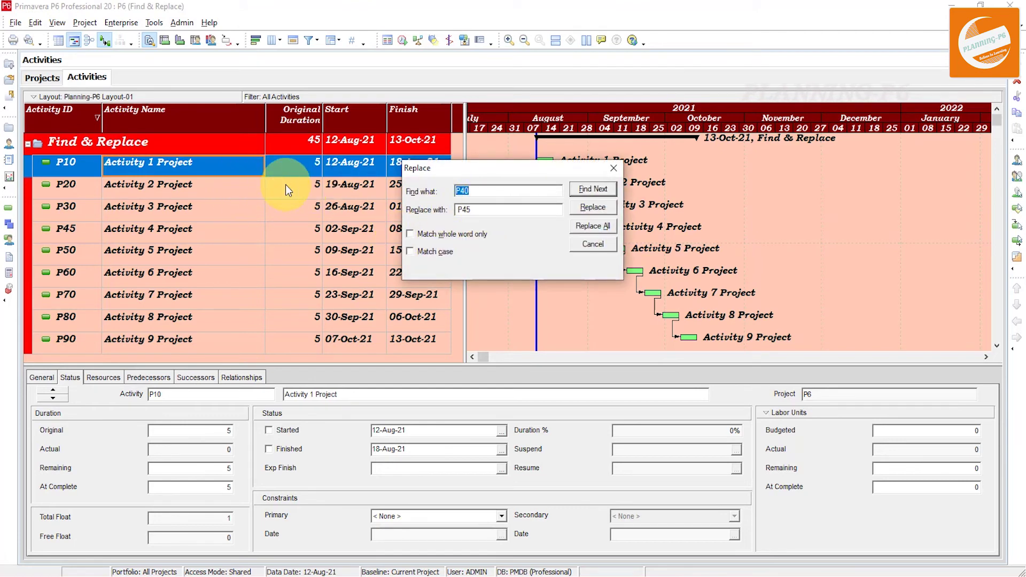
text(Project)
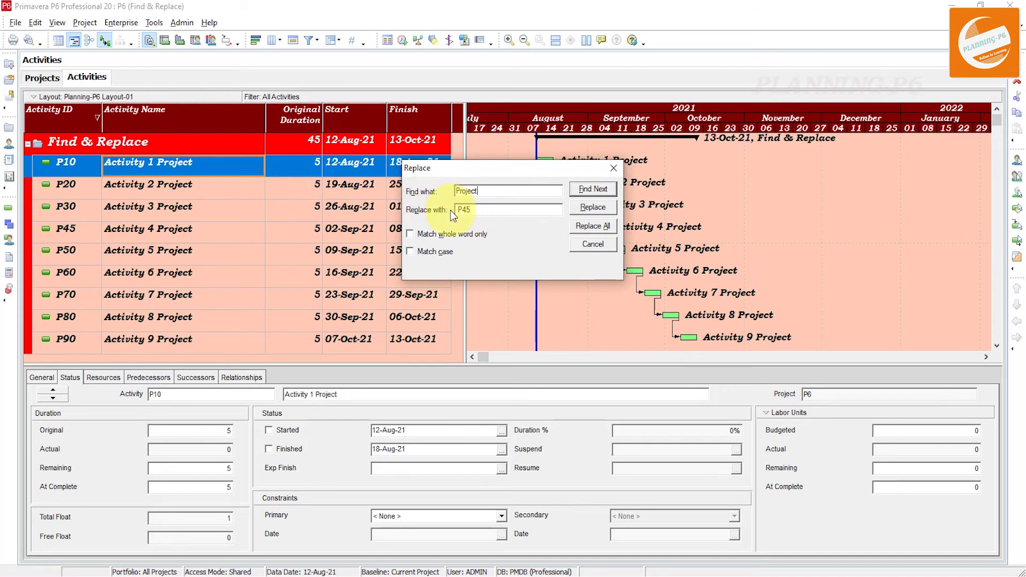
drag(479, 210, 452, 211)
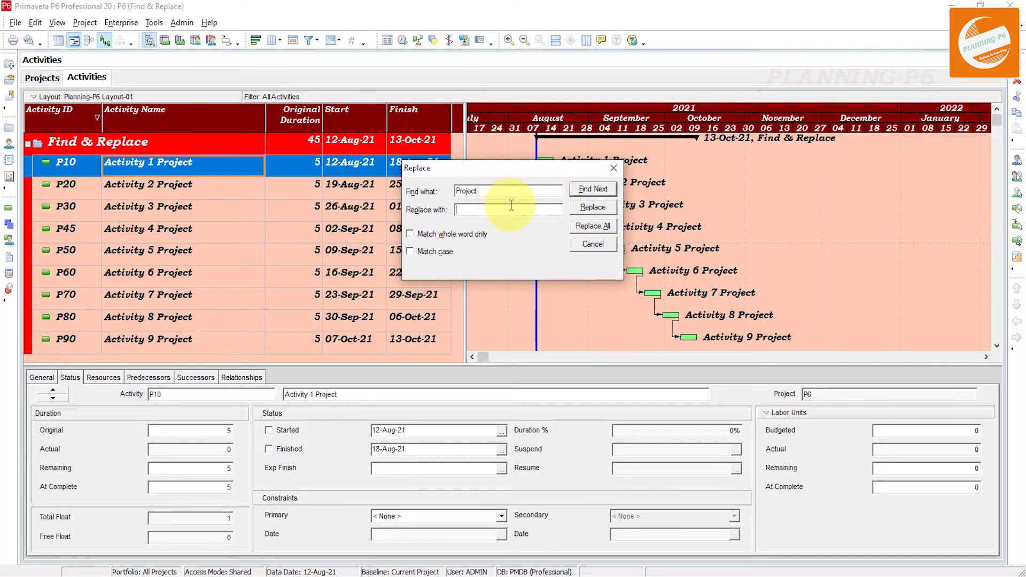
click(599, 225)
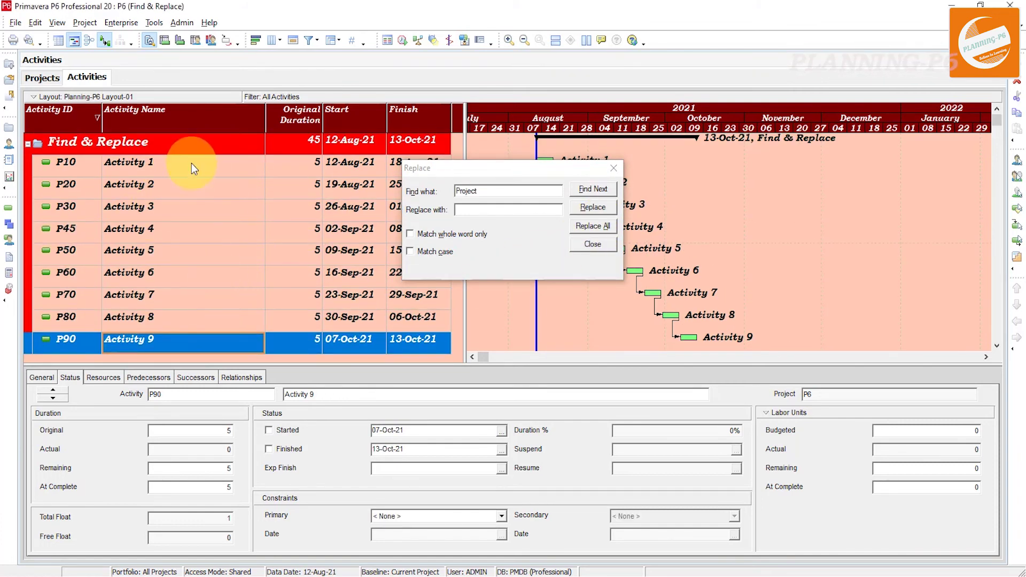
click(192, 163)
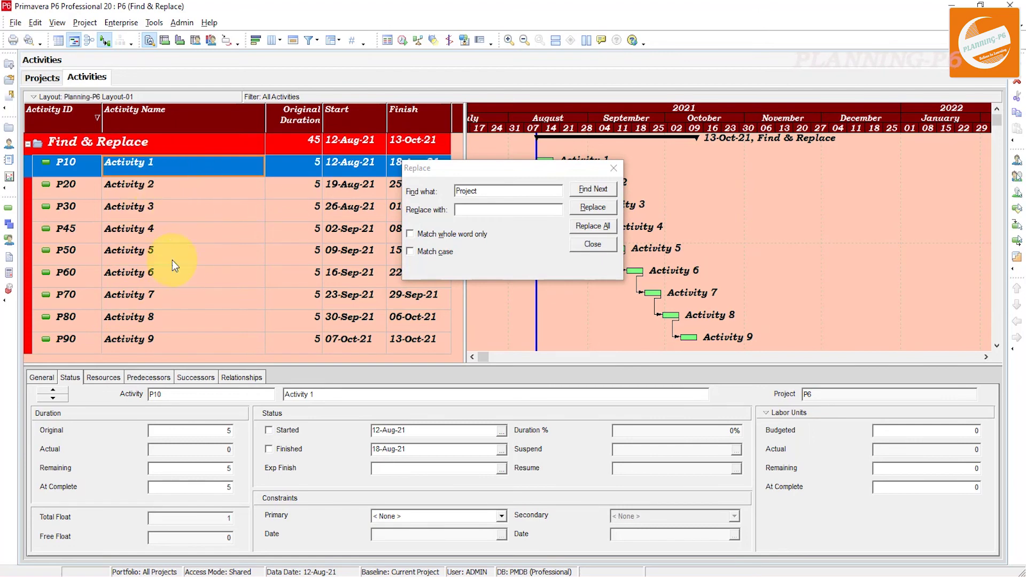